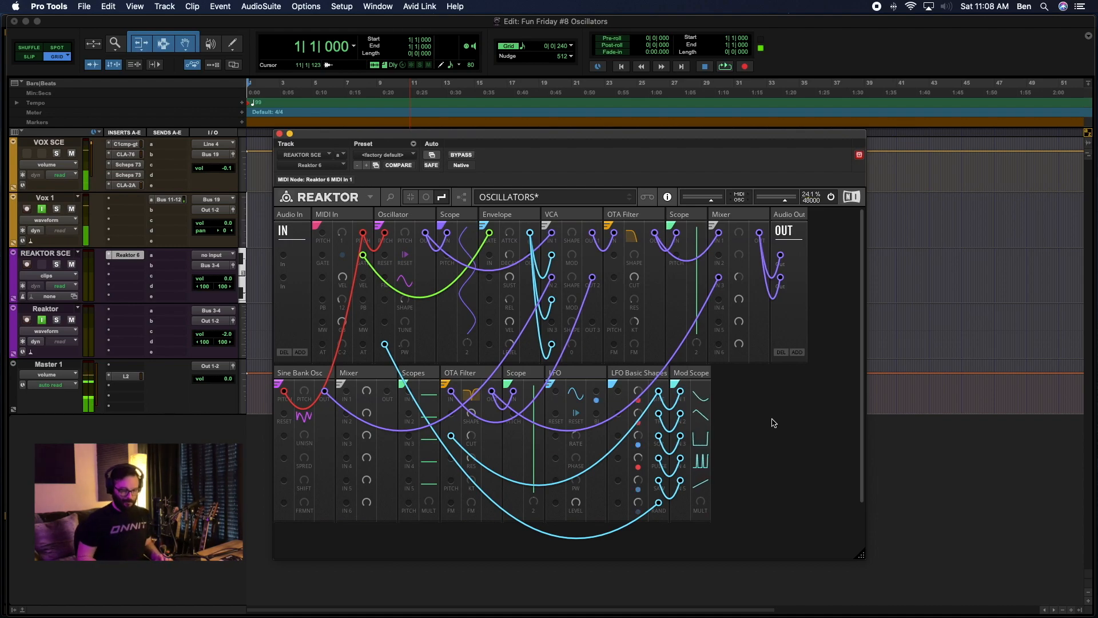
Add a Nano Sine Bank Oscillator (HQ) block and place it at the start of the rack's second row
double_click(773, 423)
text(nano)
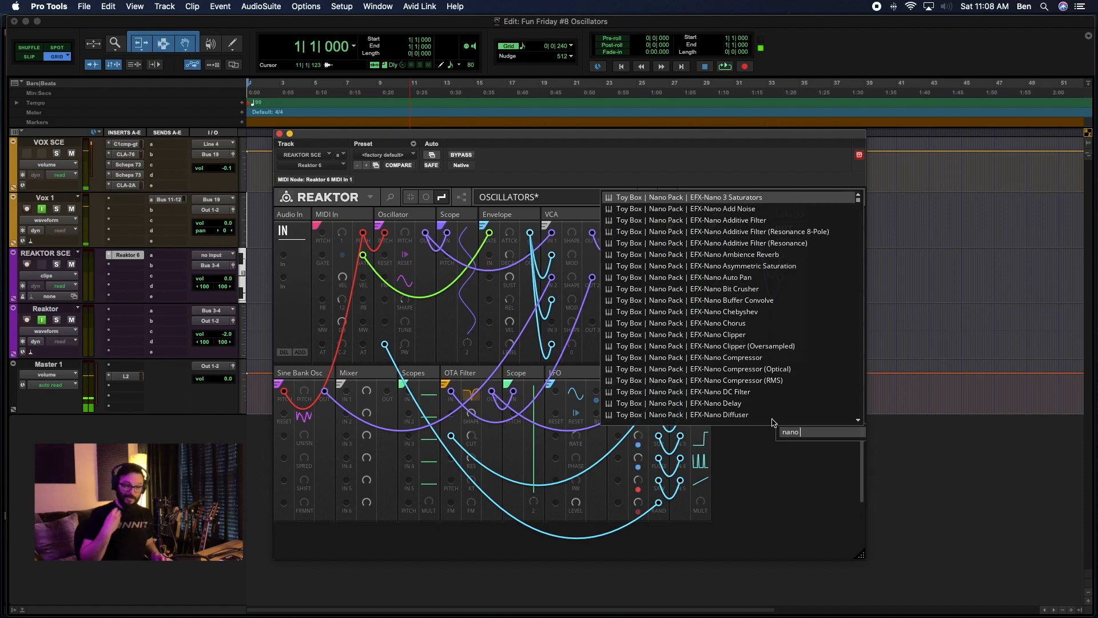
text(oscillator)
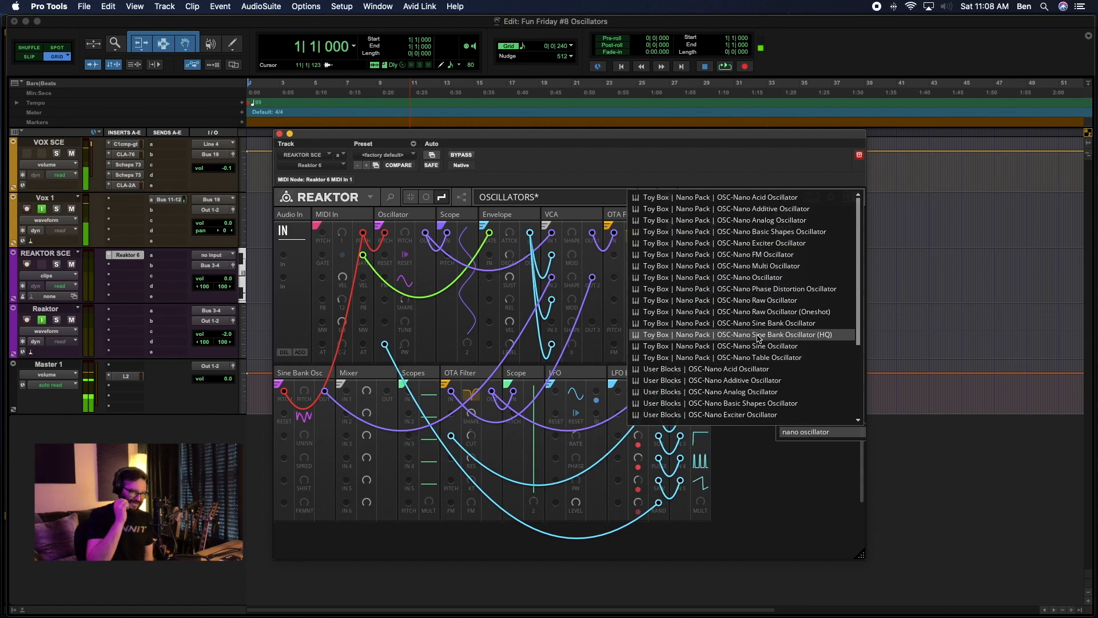
click(760, 338)
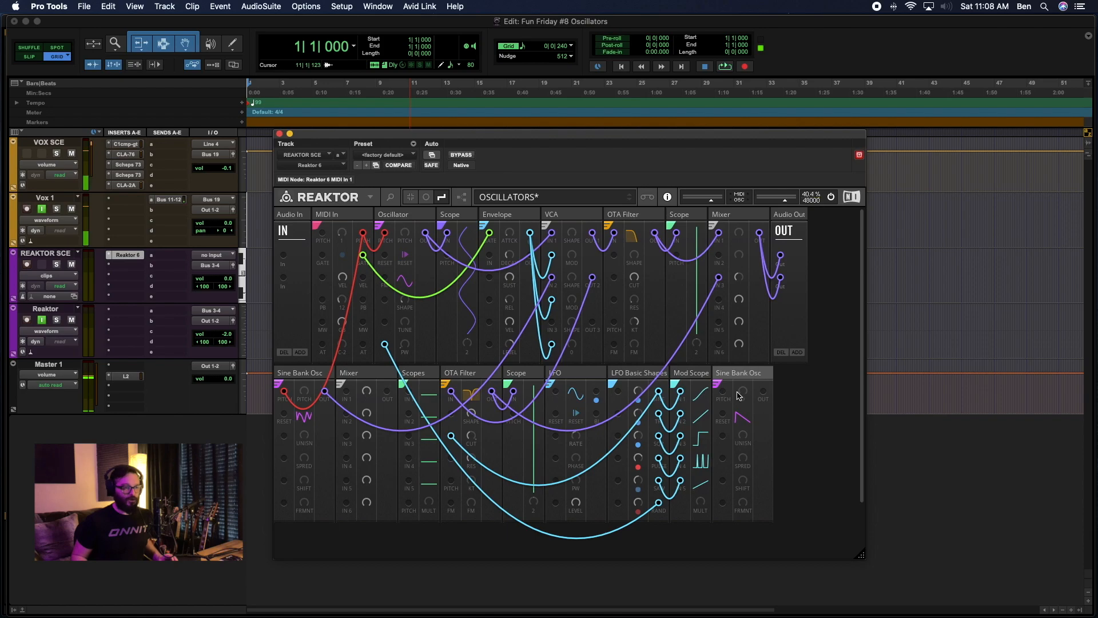
drag(746, 379, 281, 390)
Wire the MIDI In pitch output to the first Sine Bank Osc's pitch input and color the wire red
drag(362, 234, 325, 393)
drag(362, 233, 284, 395)
right_click(283, 396)
mouse_move(312, 400)
click(365, 411)
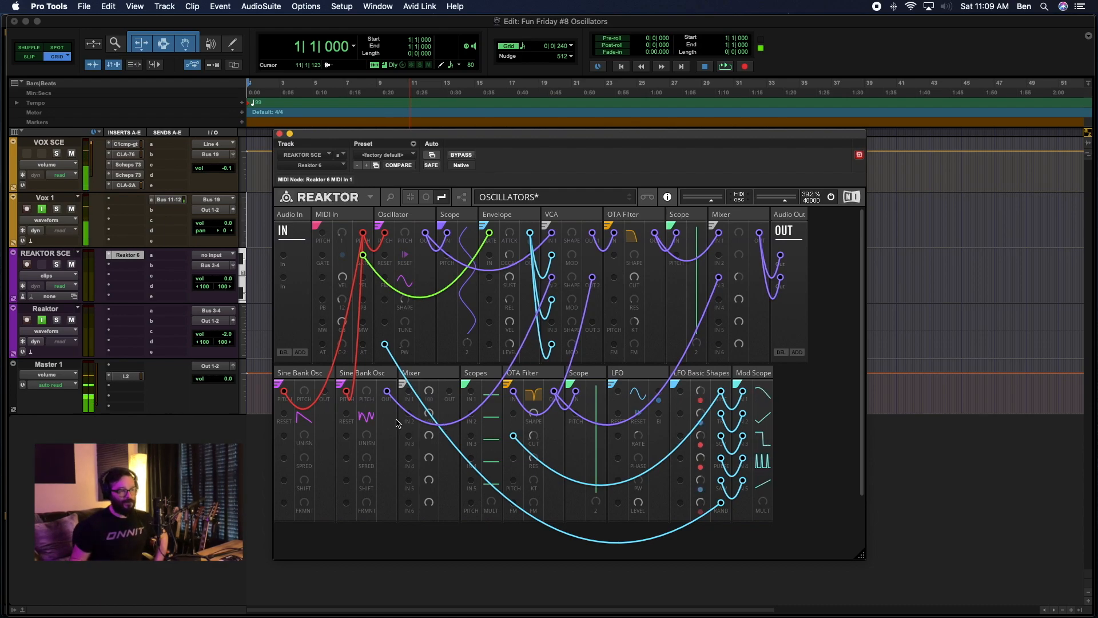
Connect the second-row Mixer's output to the VCA's second input and color the wire purple
drag(450, 392, 553, 281)
right_click(549, 285)
mouse_move(589, 288)
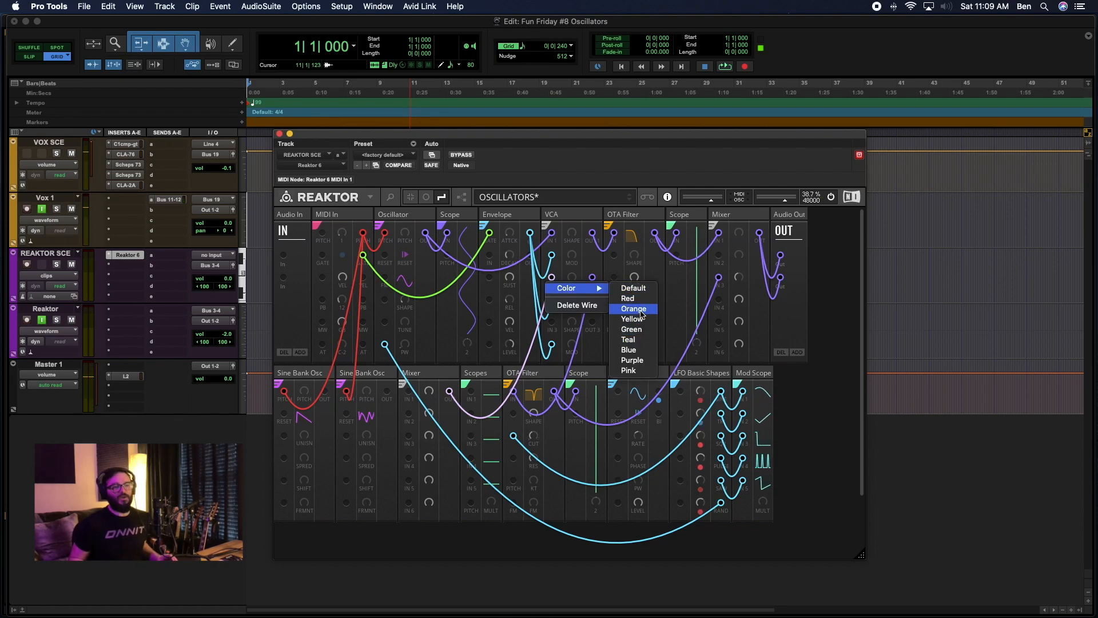
click(641, 360)
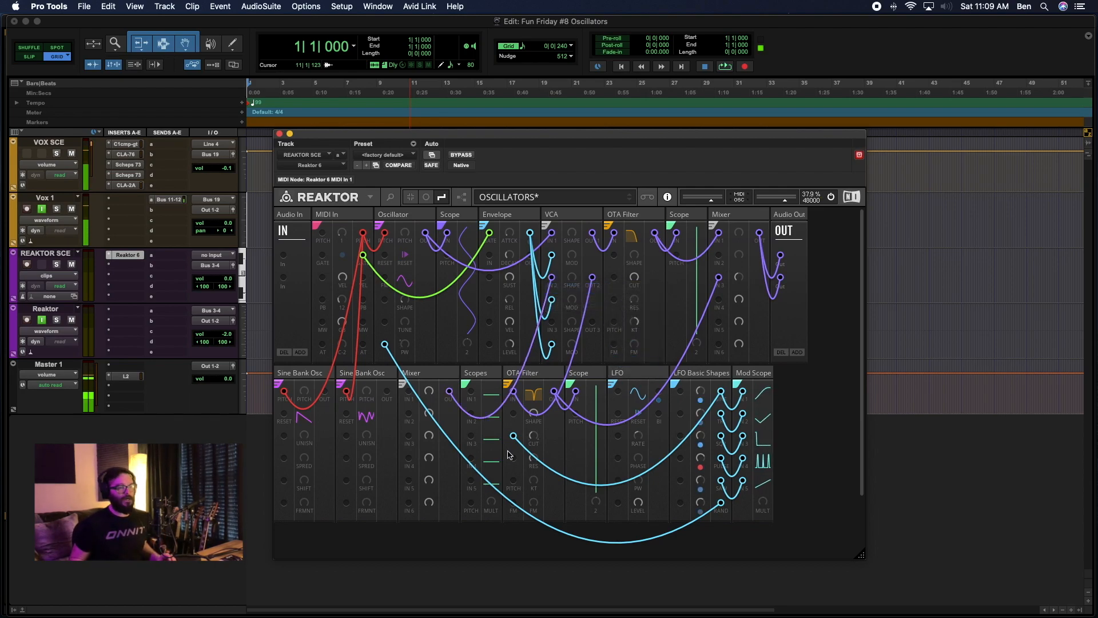
Move the Scopes block ahead of the Mixer and feed both Sine Bank Osc outputs into its first two inputs
drag(475, 375, 404, 385)
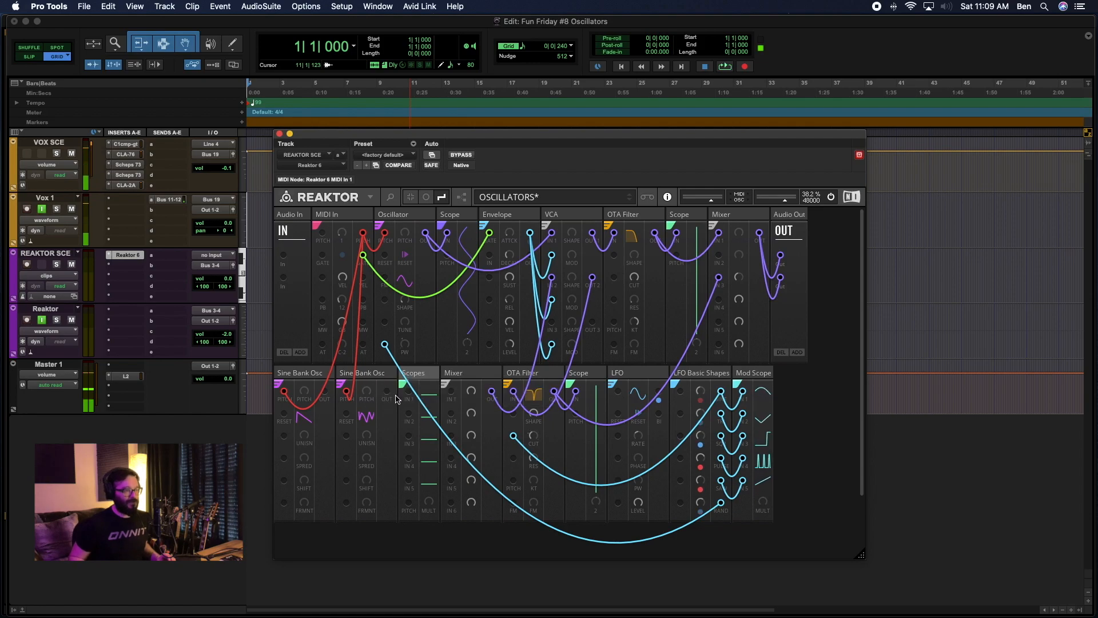
drag(386, 391, 408, 393)
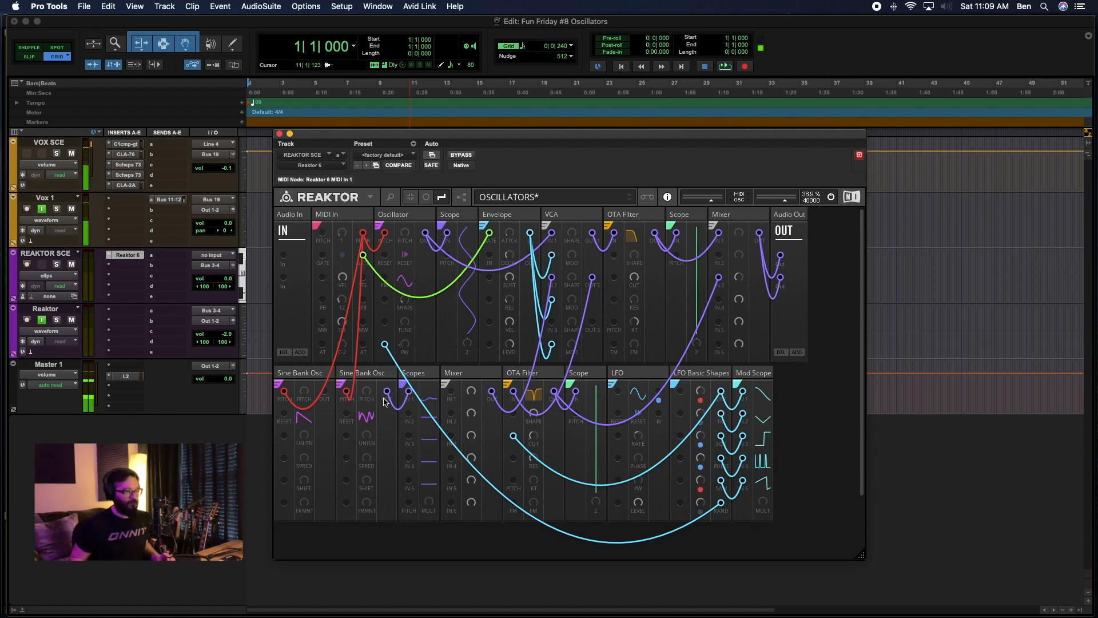
drag(326, 395, 410, 416)
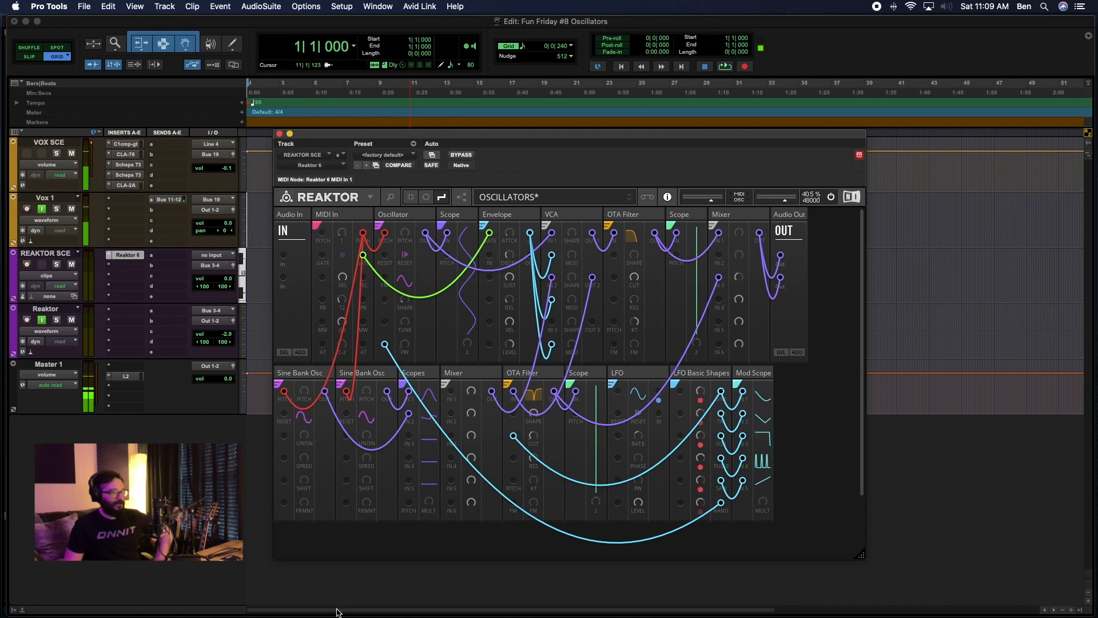
drag(429, 375, 419, 407)
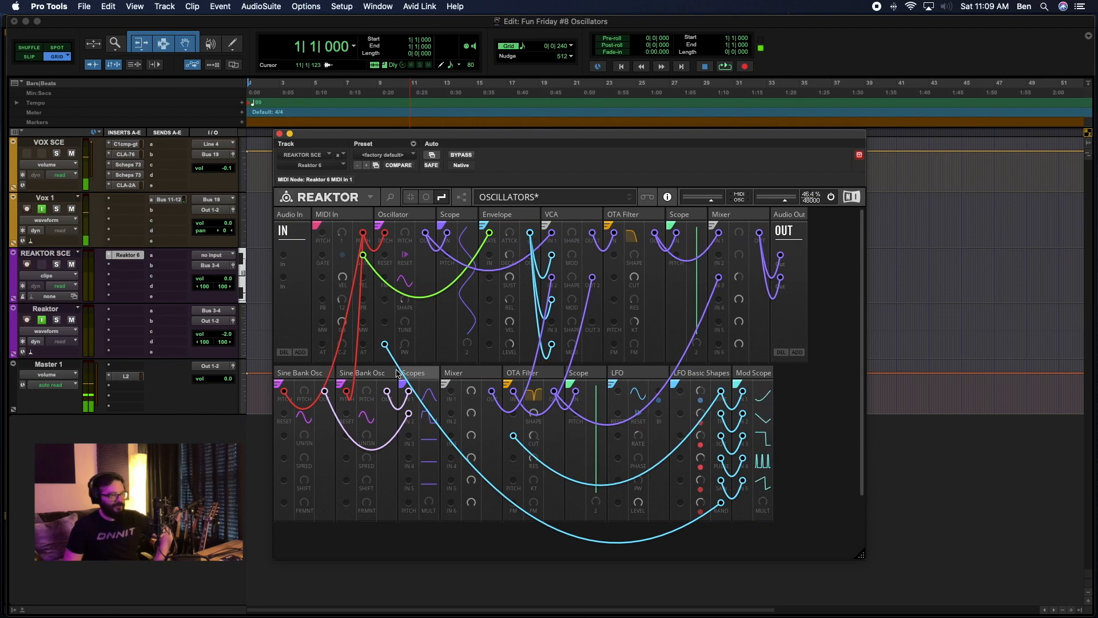
click(792, 396)
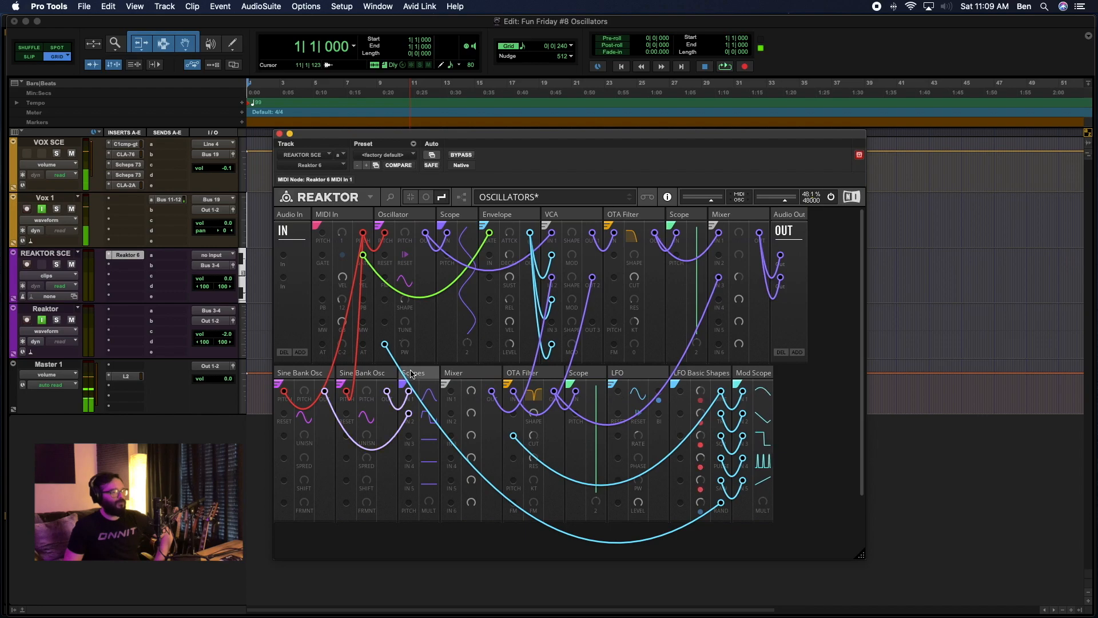
Add a Nano Scope (Single) block at the end of the second row and duplicate it
double_click(815, 381)
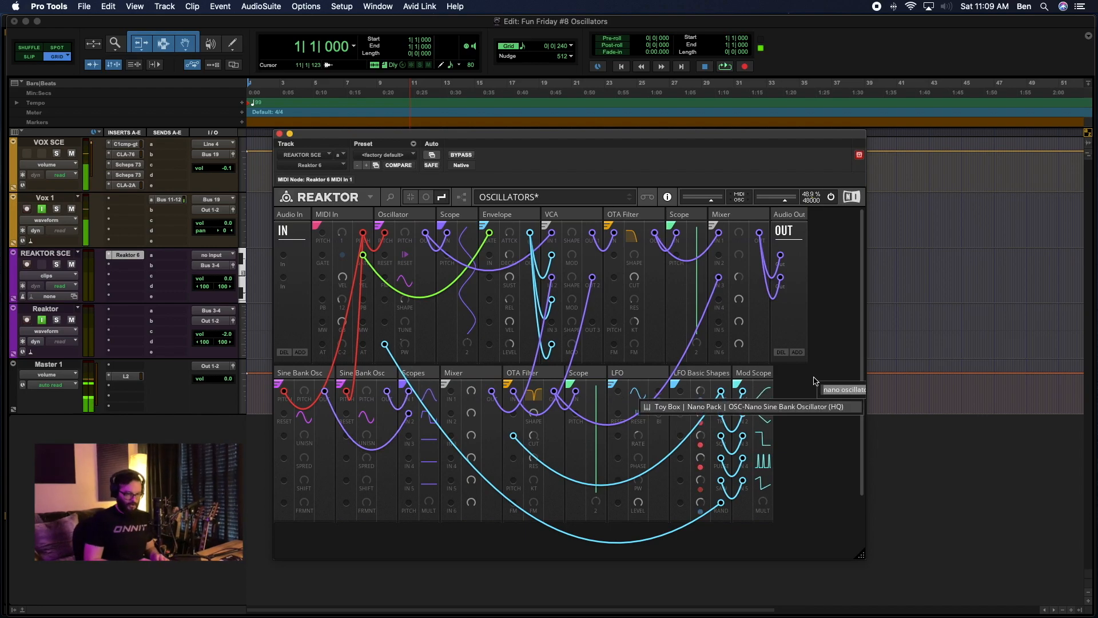
text(Nano scop)
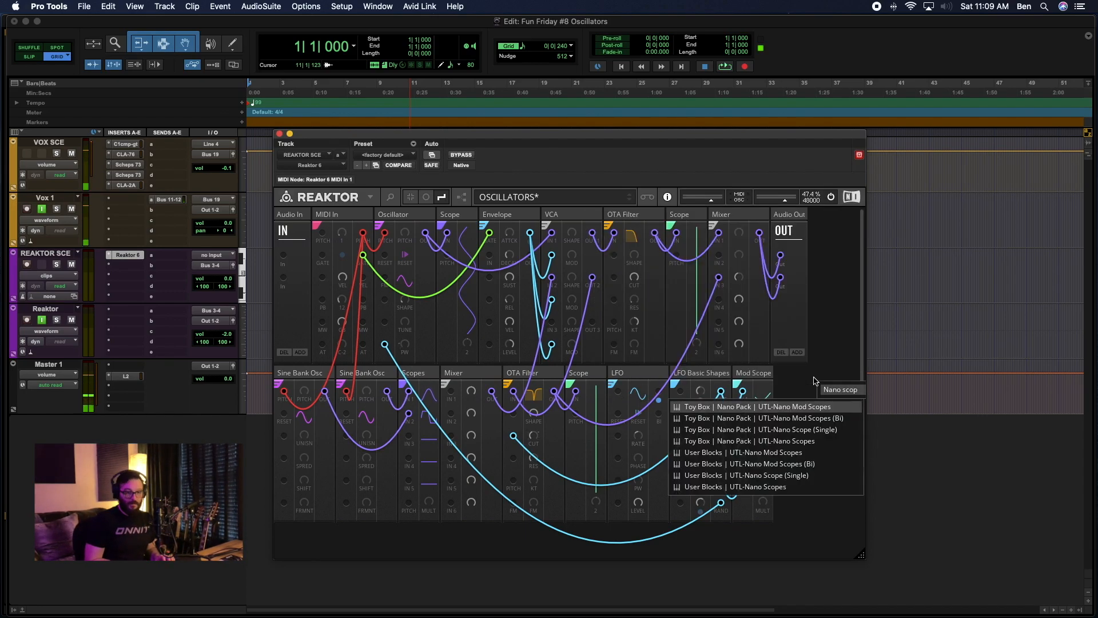
key(Down)
key(Down)
key(Down)
key(Down)
key(Down)
key(Down)
key(Down)
key(Return)
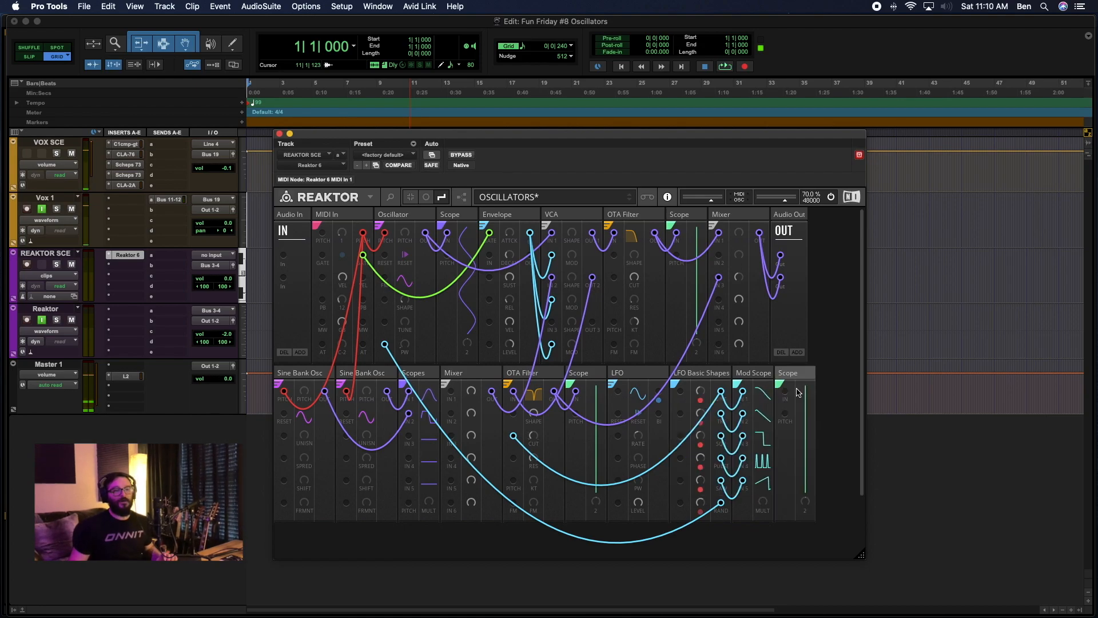
right_click(789, 377)
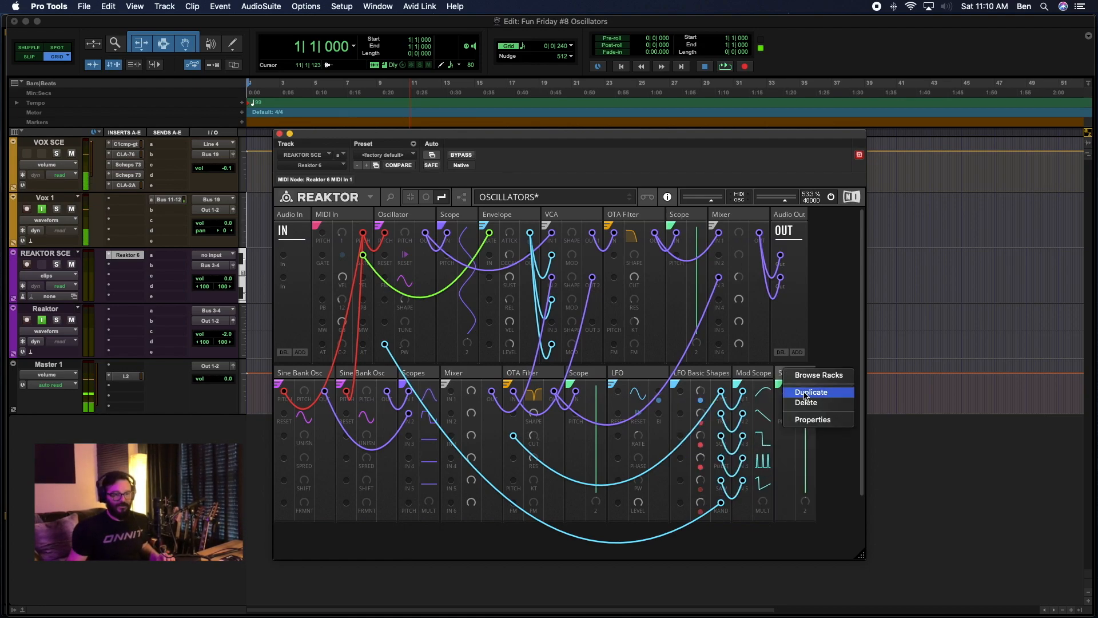
click(804, 393)
Delete the multi-input Scopes block and move the two single Scope blocks in front of the Mixer
right_click(426, 372)
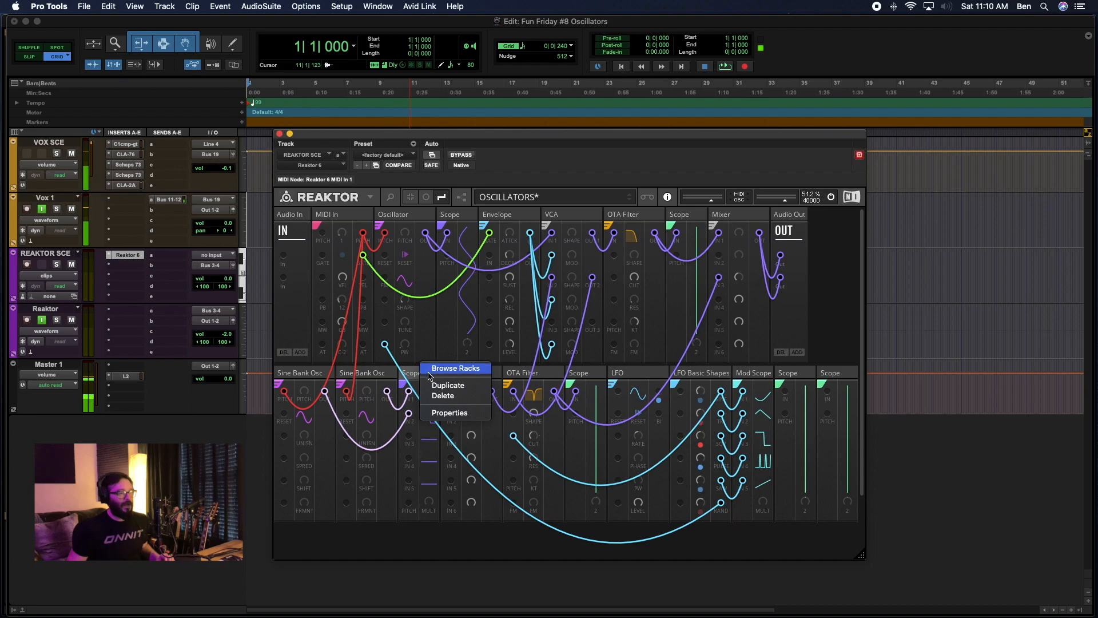
click(446, 401)
click(749, 372)
shift+click(792, 372)
drag(734, 377, 455, 392)
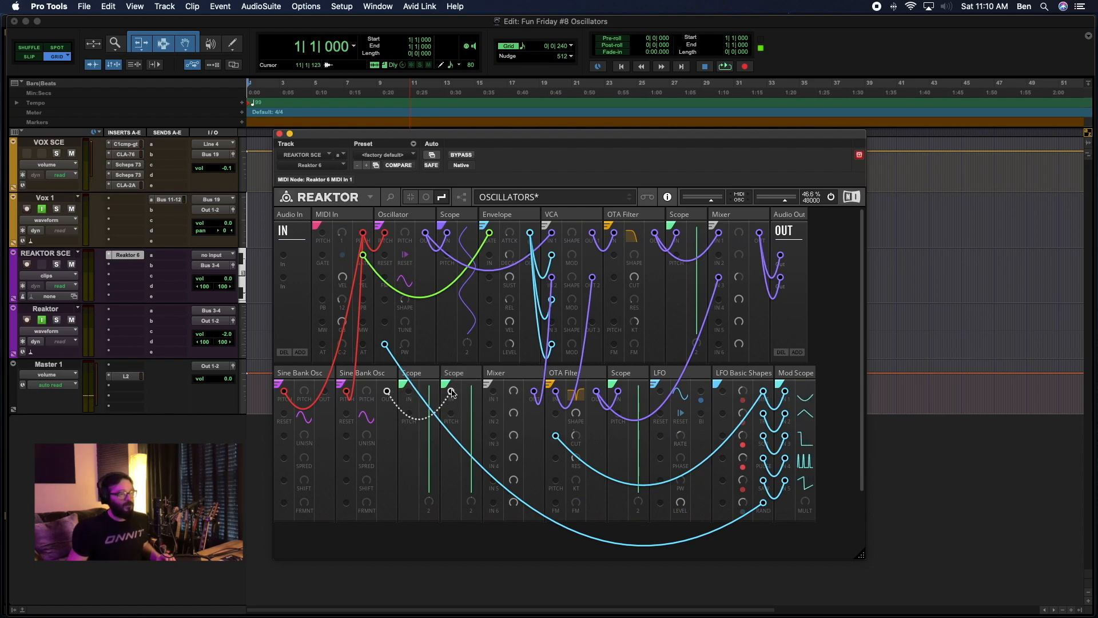
Wire the first Sine Bank Osc output to the first Scope and the second oscillator's output to the second Scope
drag(324, 392, 426, 406)
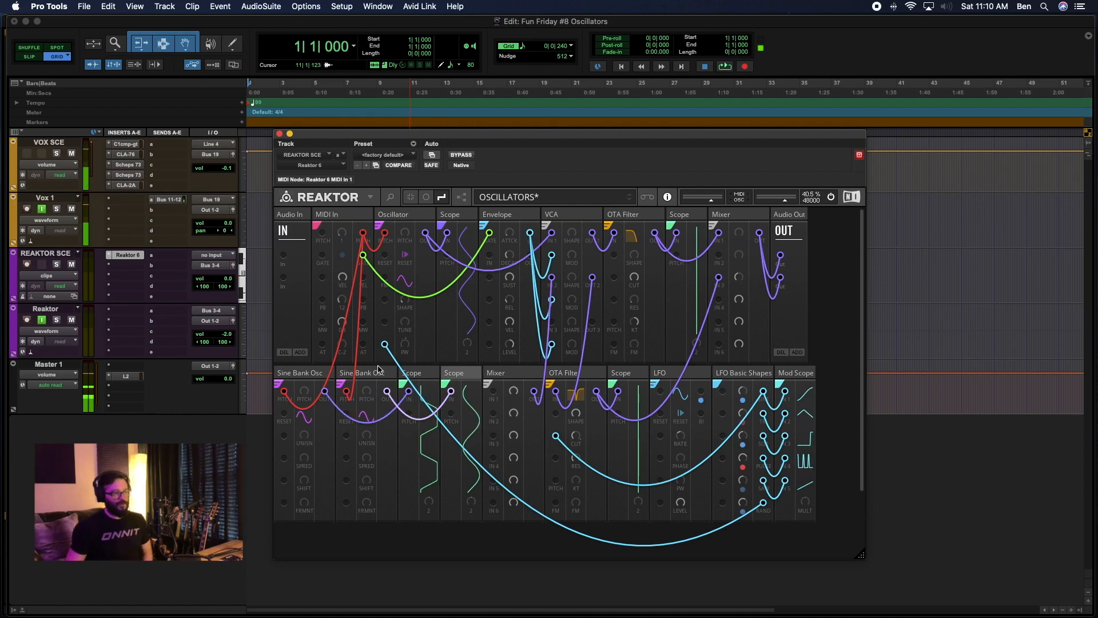
click(379, 372)
click(422, 369)
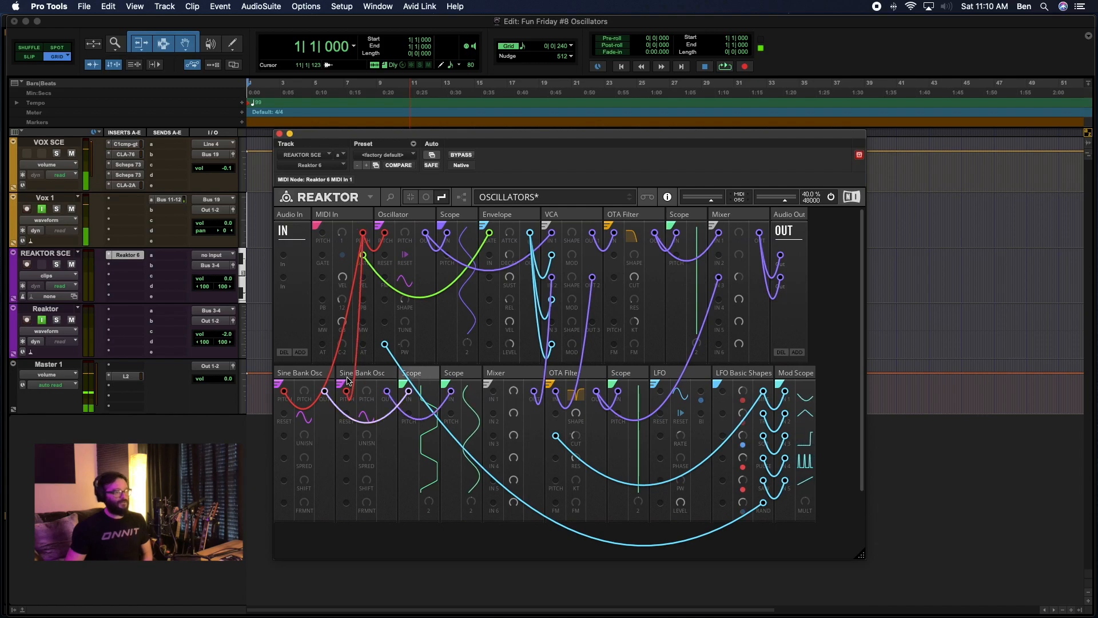
click(315, 372)
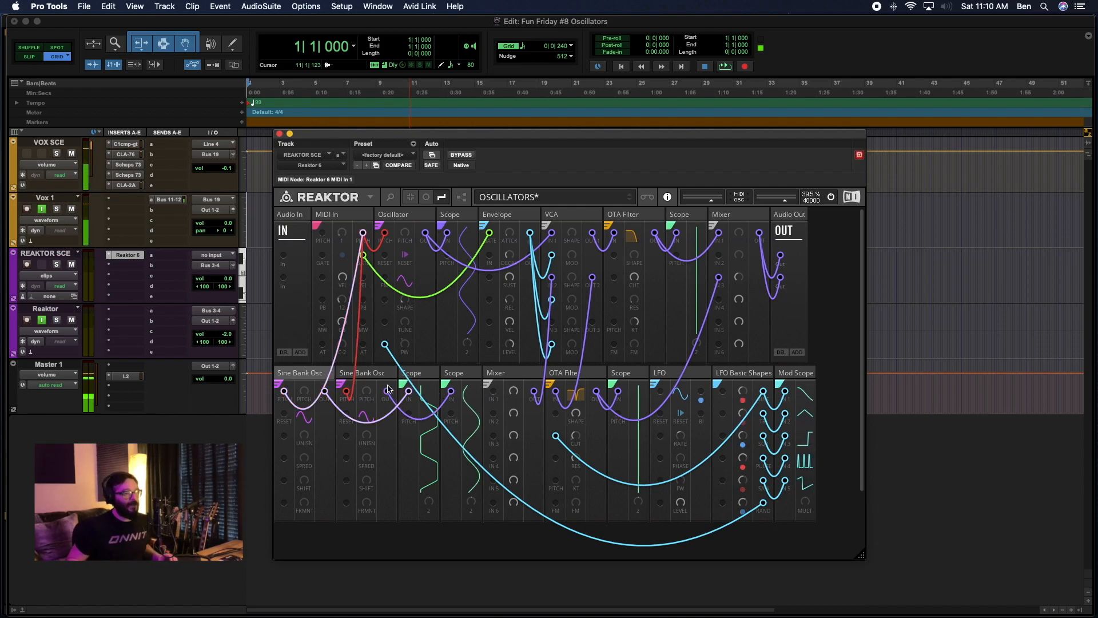
click(313, 360)
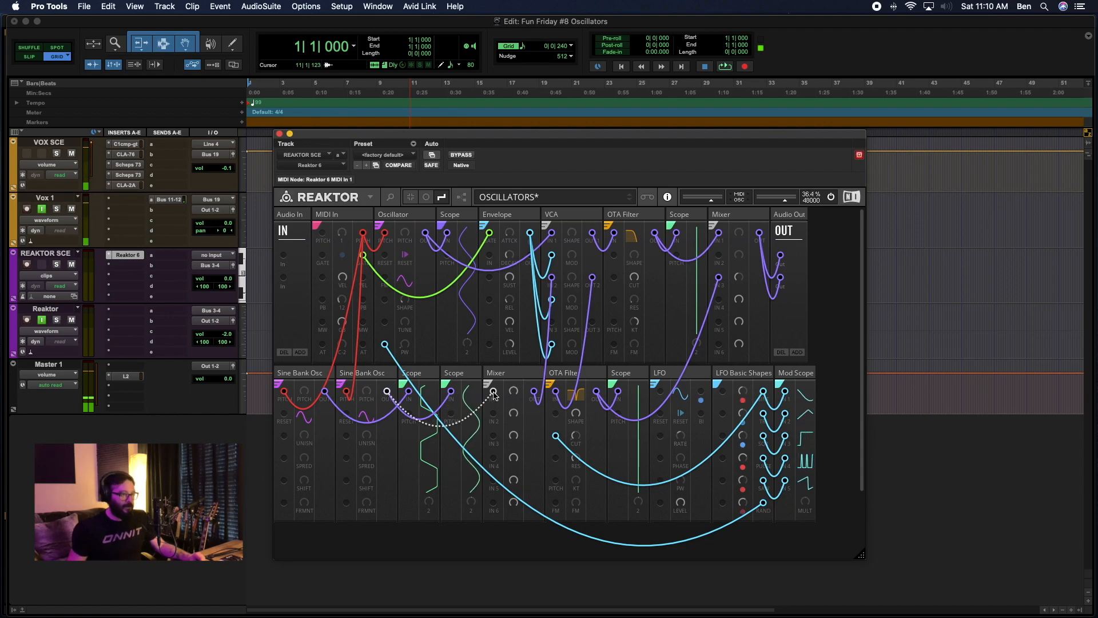
Patch the two Sine Bank oscillators into Mixer inputs 1 and 2, and delete the second-row OTA Filter's cutoff modulation wire
drag(324, 393, 494, 414)
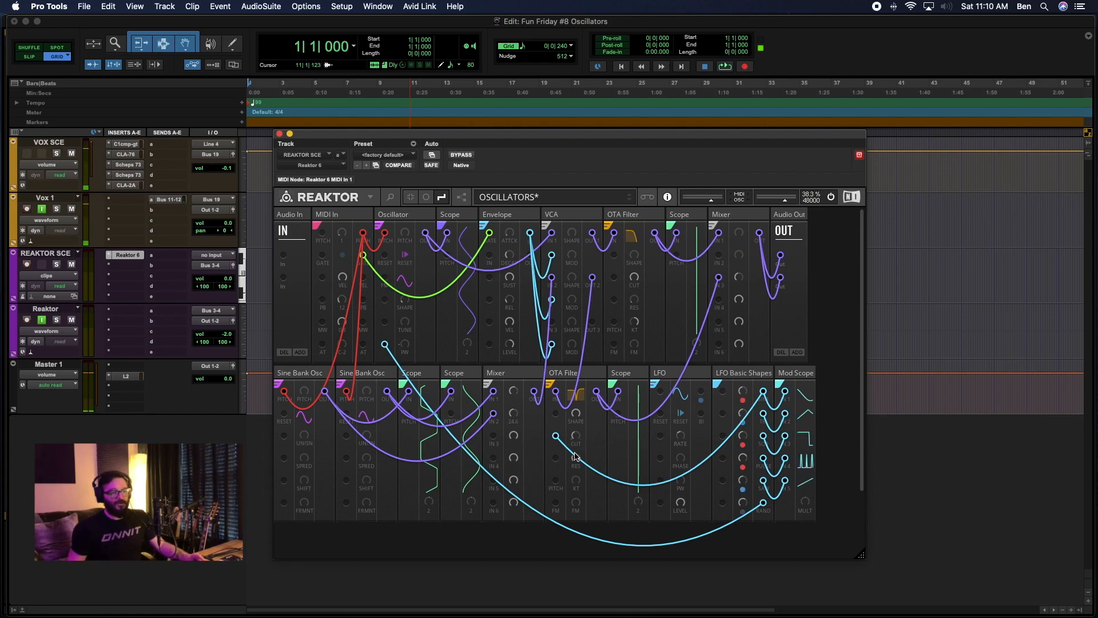
right_click(556, 438)
click(571, 456)
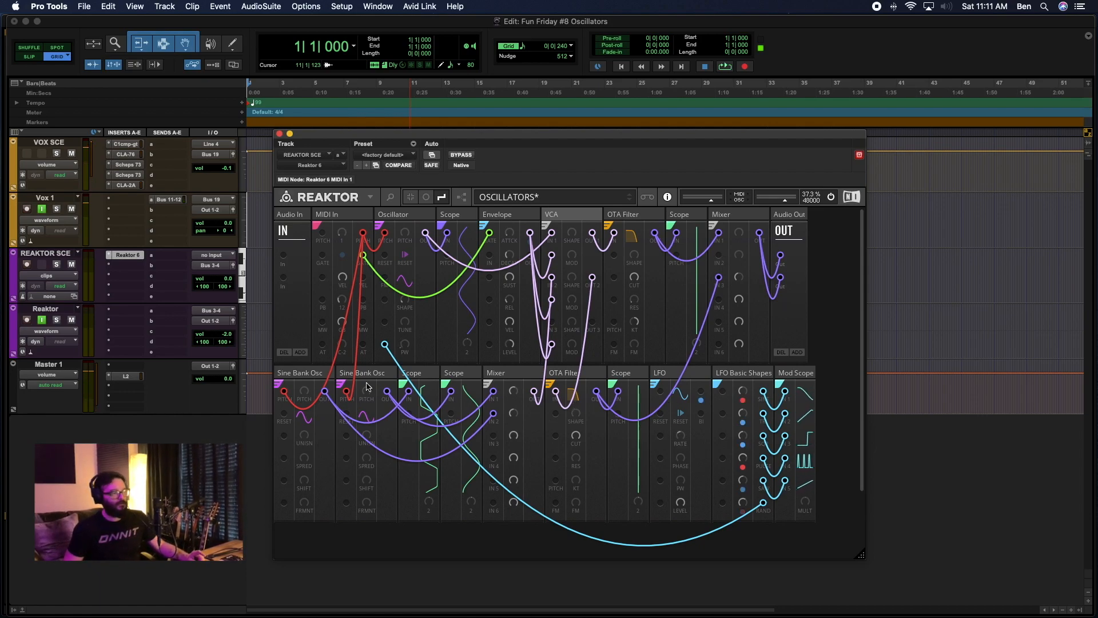
Record-arm the REAKTOR SCE track
click(25, 267)
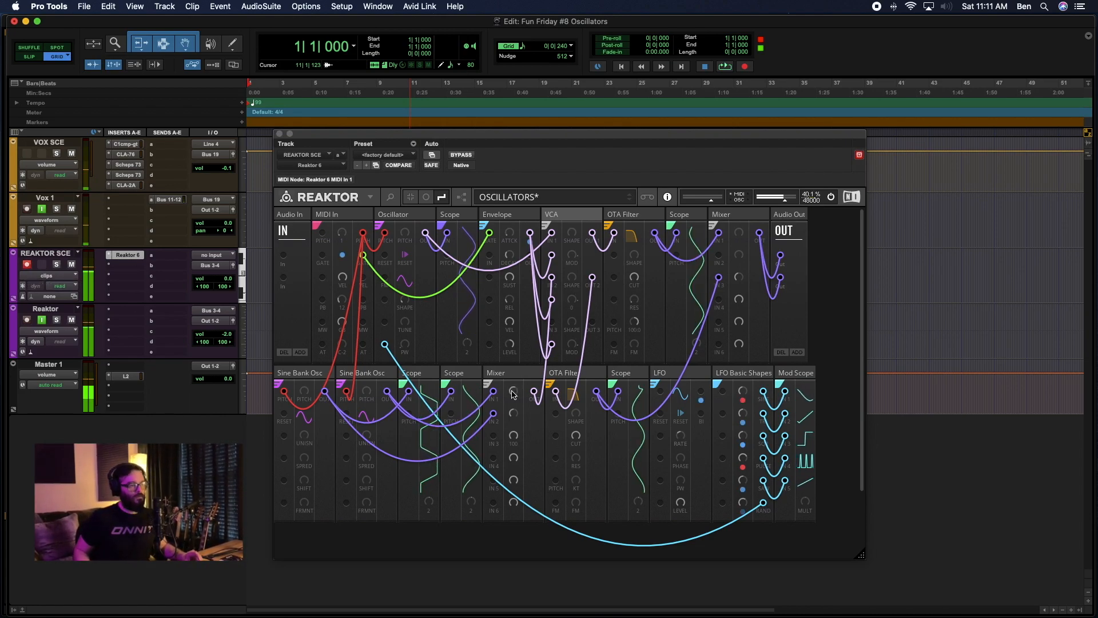
click(532, 417)
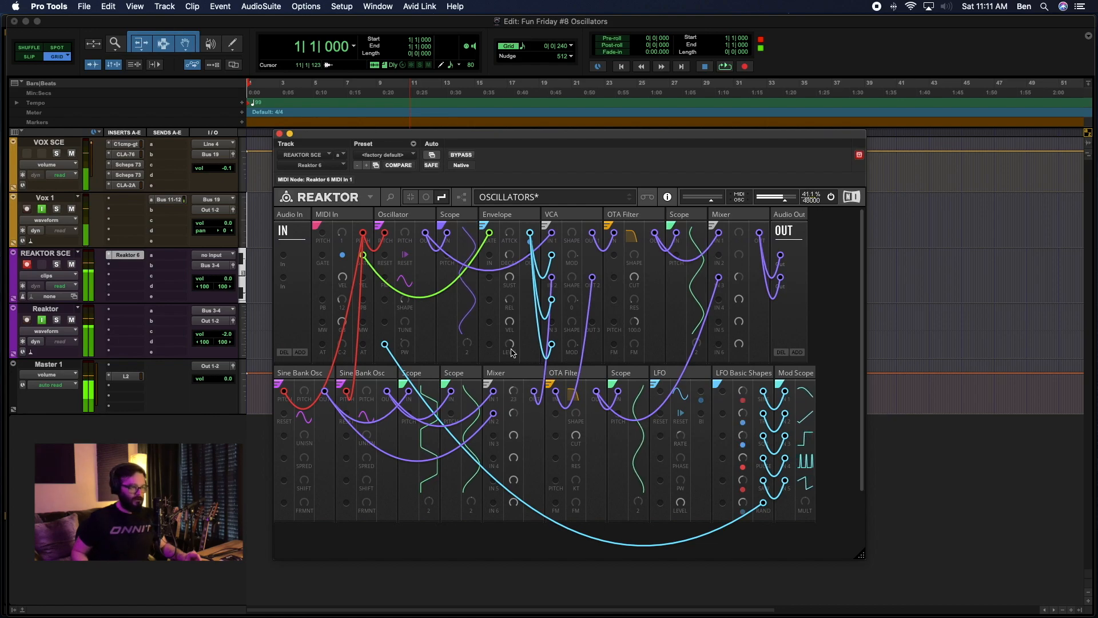
click(309, 379)
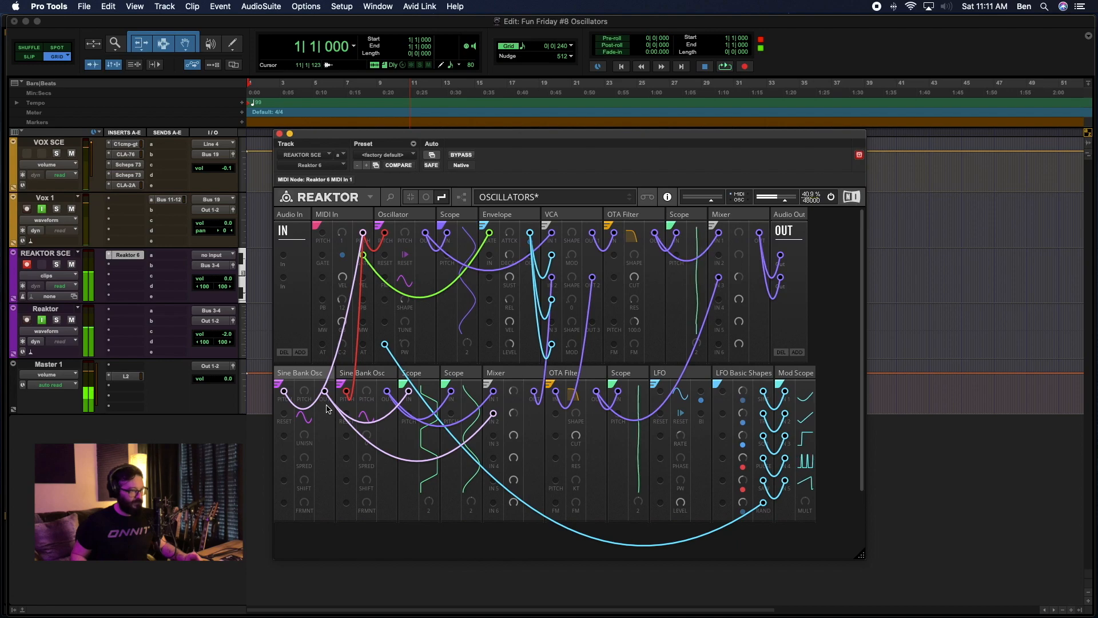
Balance the levels of the second-row Mixer's inputs 1 and 2, and lower the first Sine Bank Osc's unison
click(514, 394)
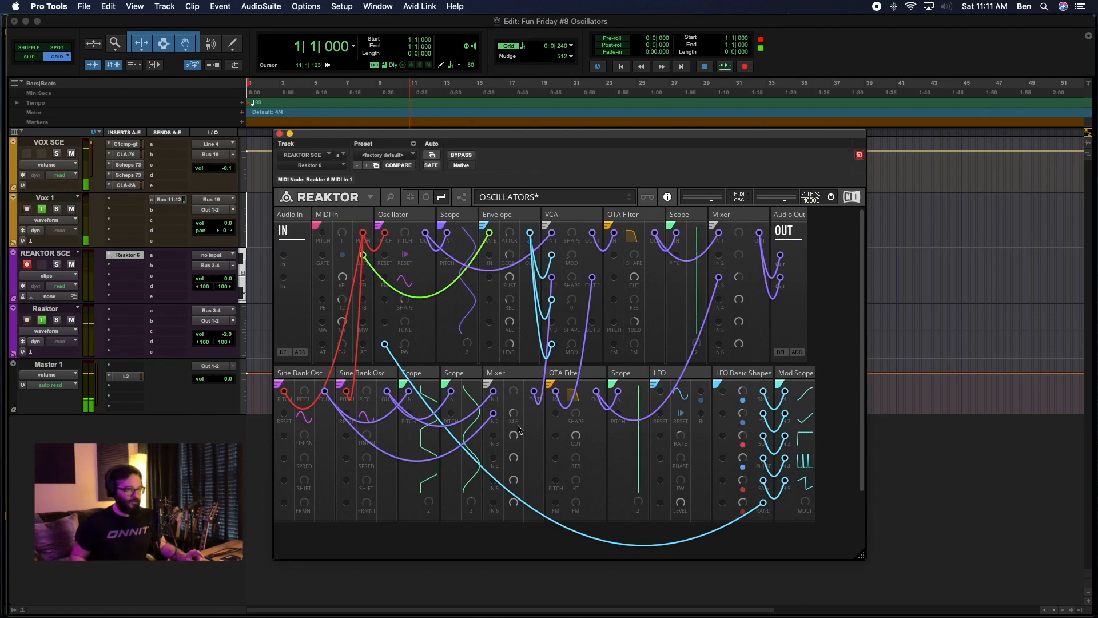
drag(511, 418, 503, 457)
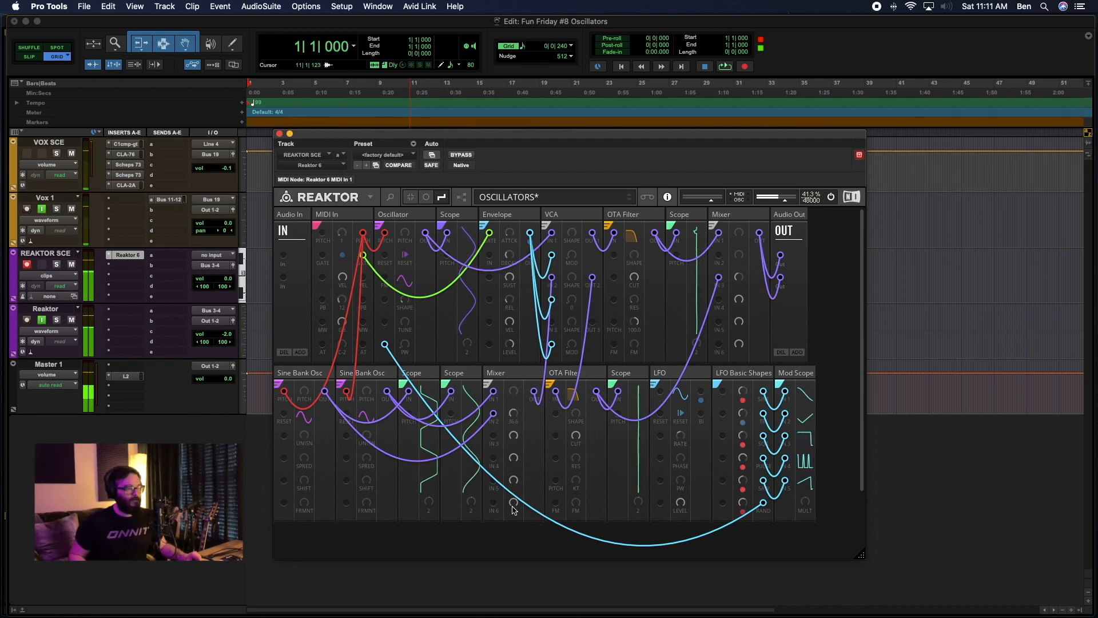
drag(304, 439, 305, 536)
mouse_move(514, 412)
mouse_down()
mouse_move(514, 378)
mouse_move(512, 395)
mouse_up()
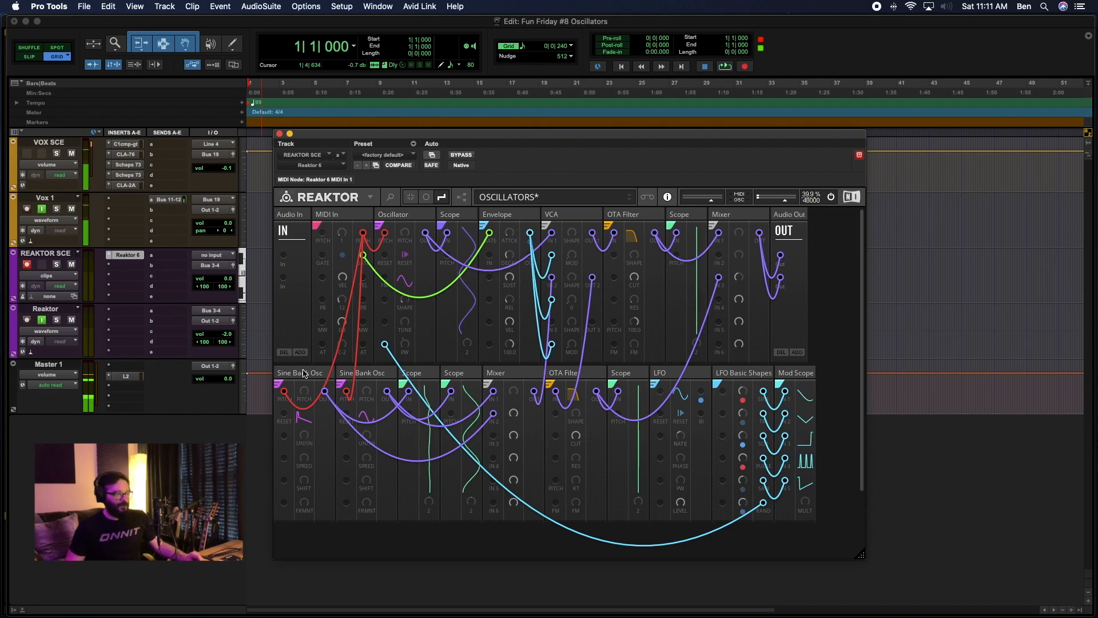
Sweep the first Sine Bank Osc's unison up and back down, and change its waveform to sawtooth
mouse_move(304, 373)
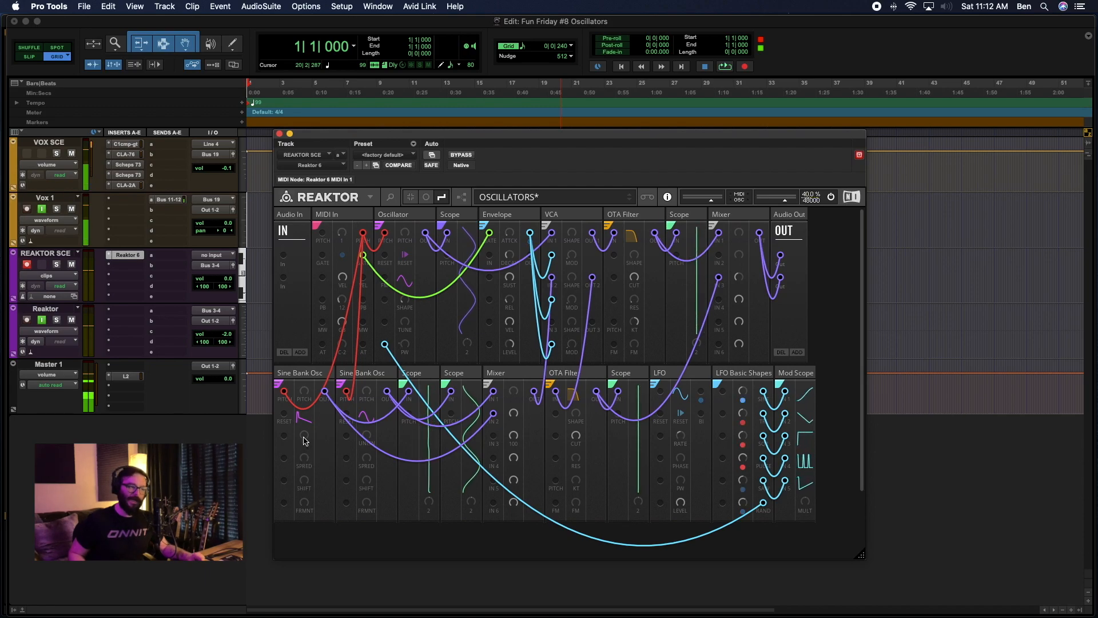
drag(305, 440, 313, 286)
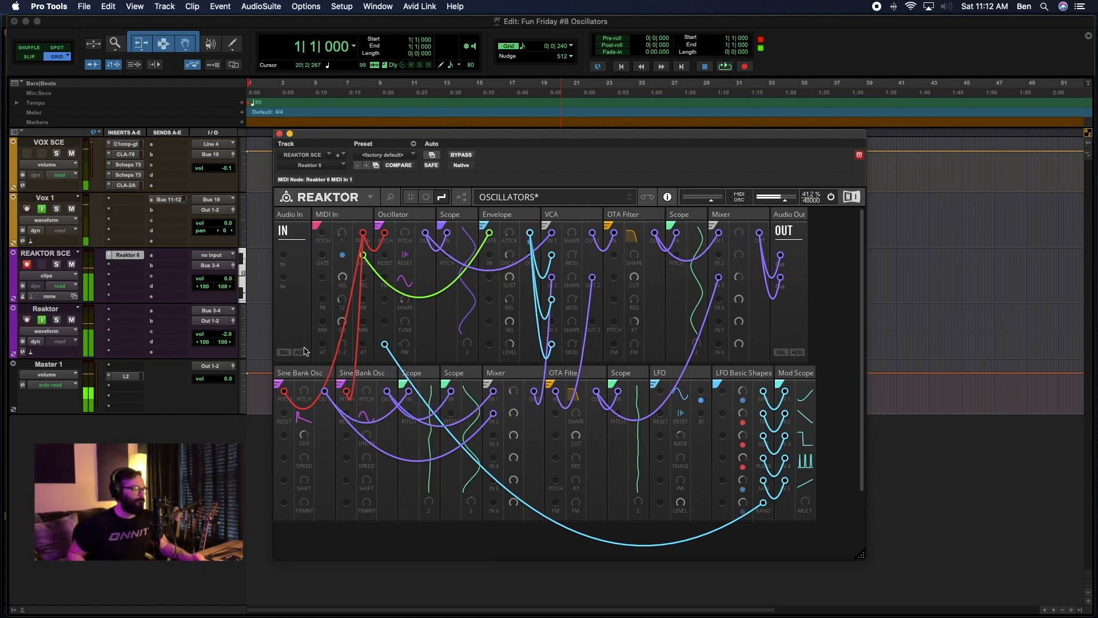
drag(305, 439, 330, 571)
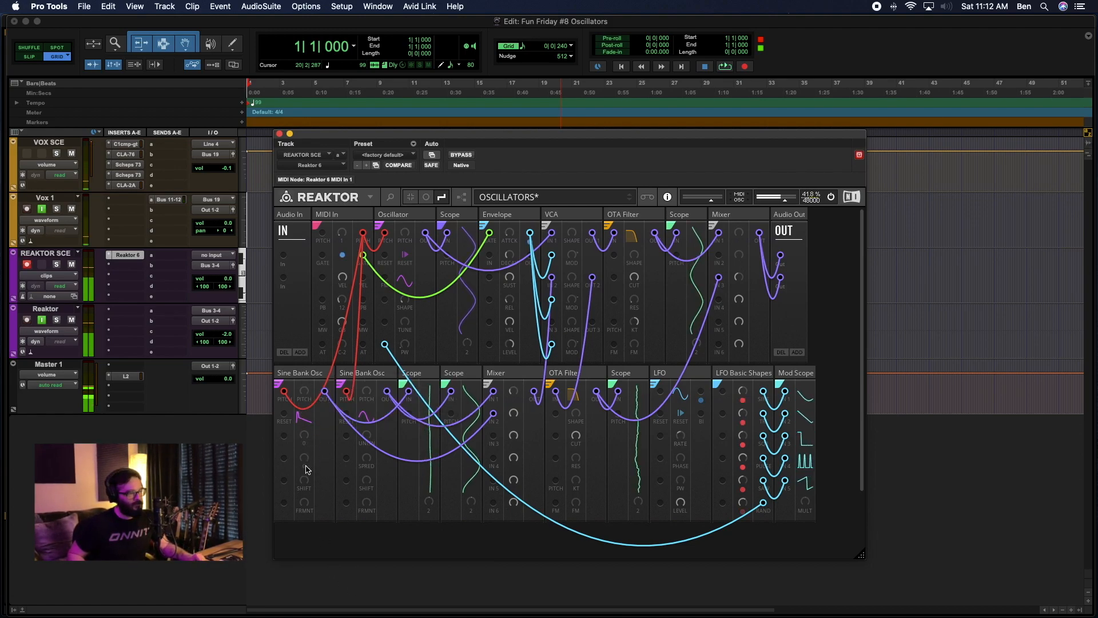
drag(301, 416, 303, 450)
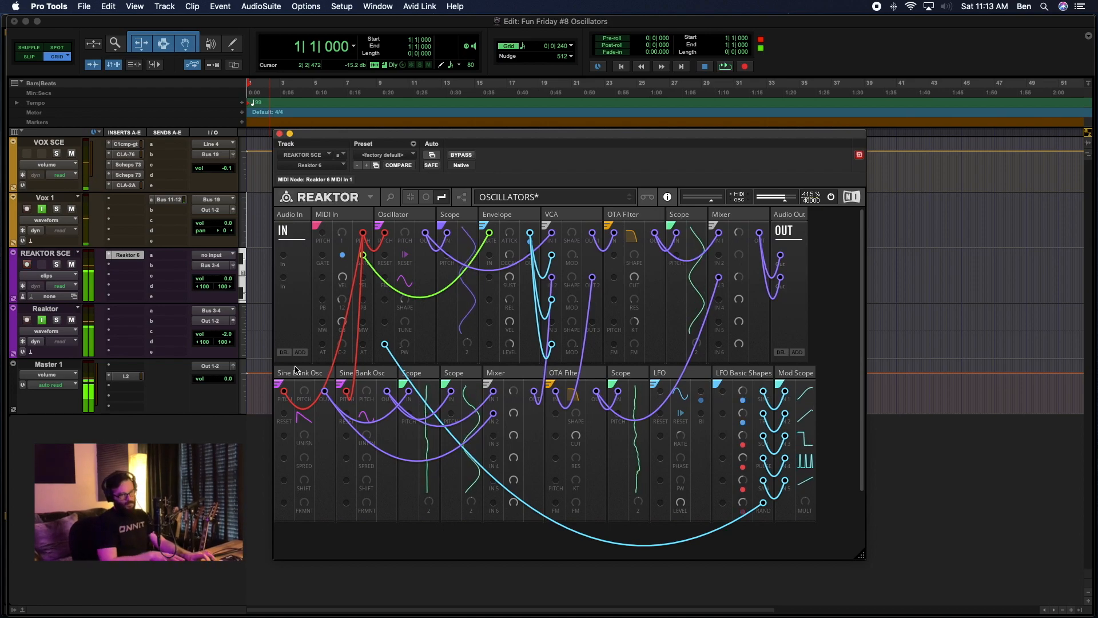
Lower the second-row OTA Filter's cutoff and adjust its shape
mouse_move(576, 435)
mouse_down()
mouse_move(588, 486)
mouse_move(582, 470)
mouse_up()
mouse_move(574, 403)
mouse_down()
mouse_move(579, 493)
mouse_move(587, 439)
mouse_up()
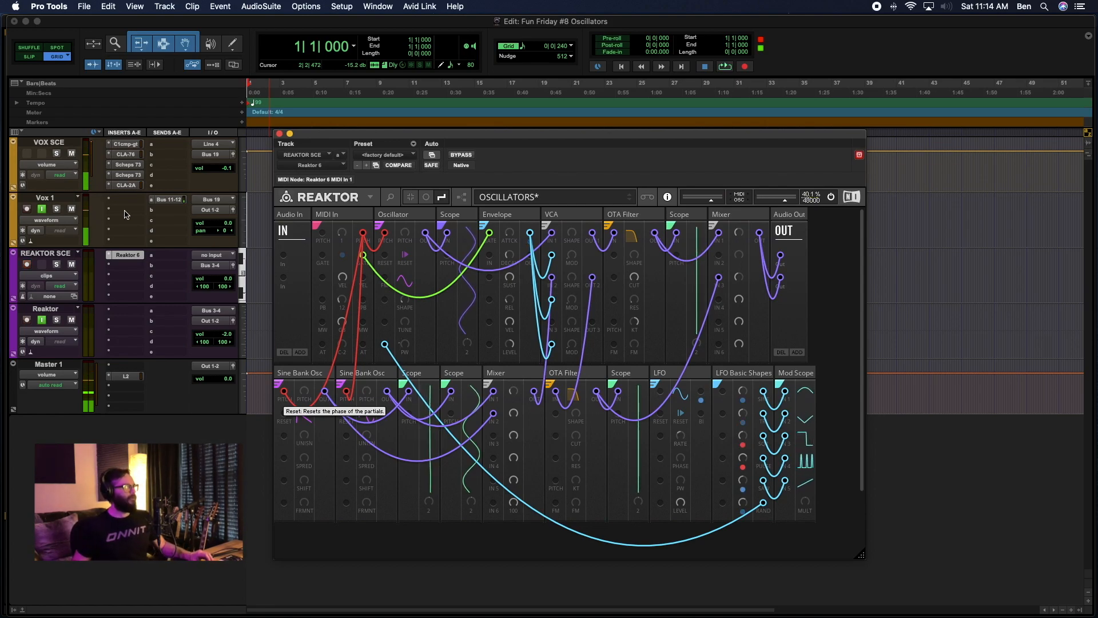
Mute the VOX SCE track, raise the second-row OTA Filter's cutoff slightly, and unmute the track
click(70, 155)
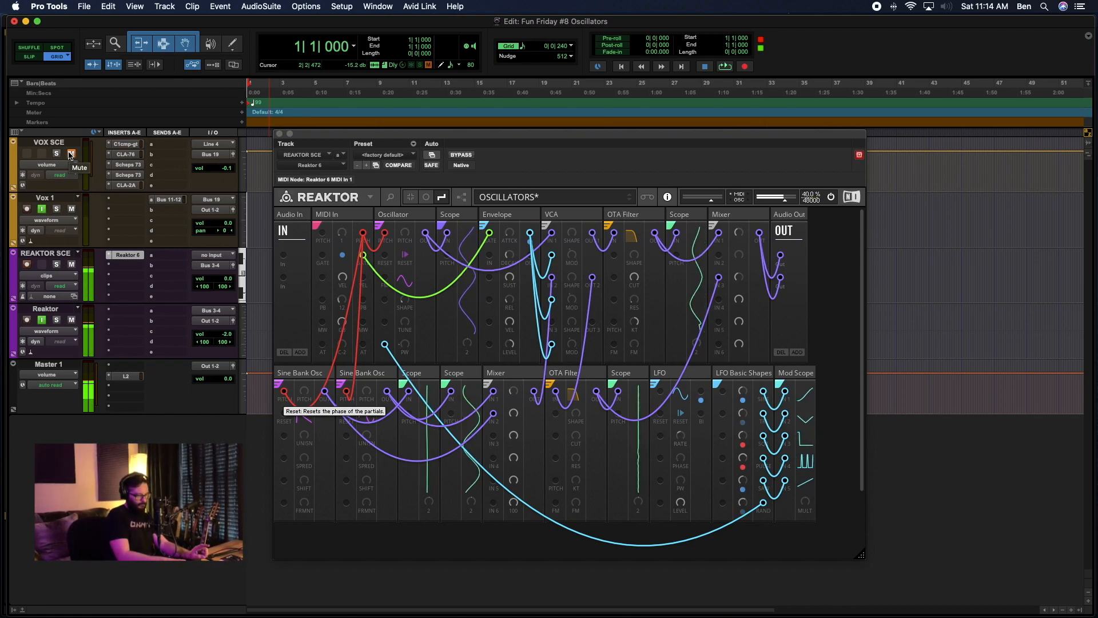
click(71, 154)
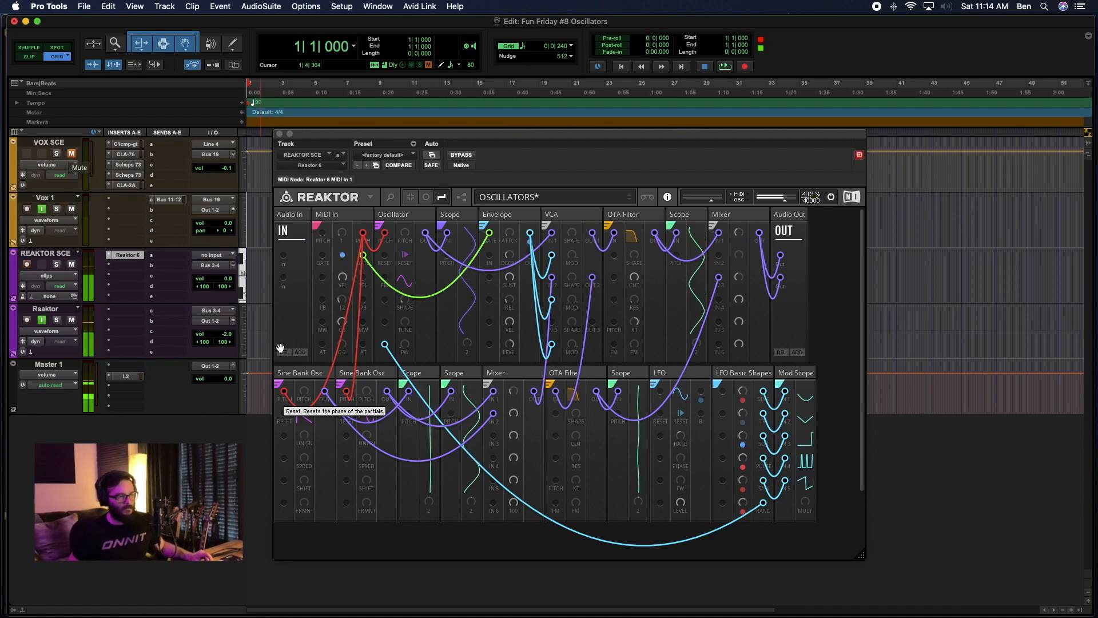
drag(576, 438, 576, 429)
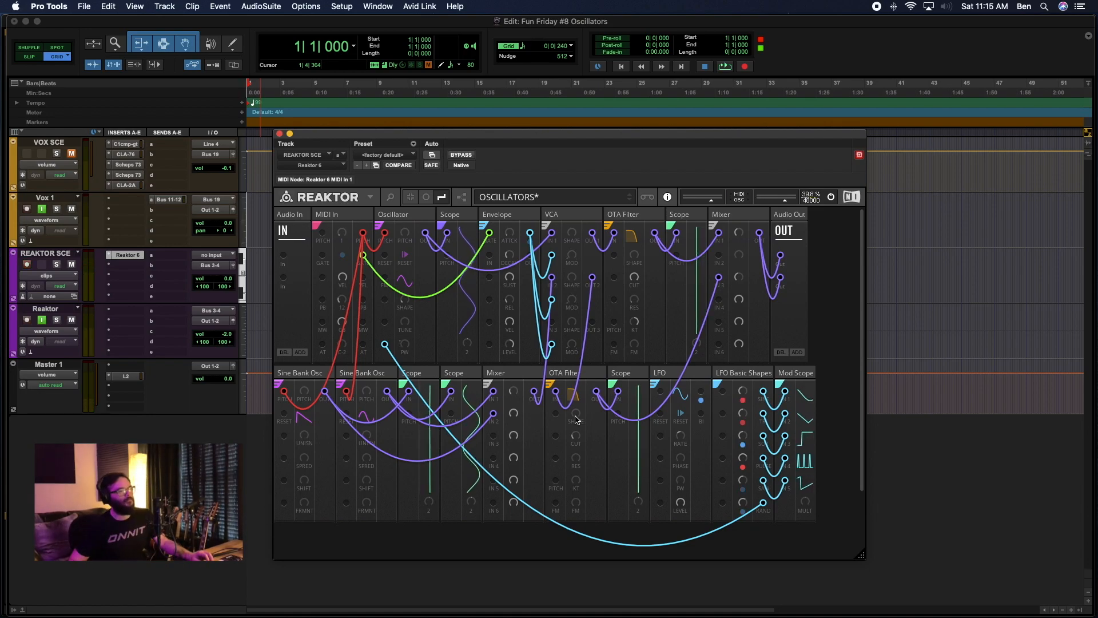
click(71, 154)
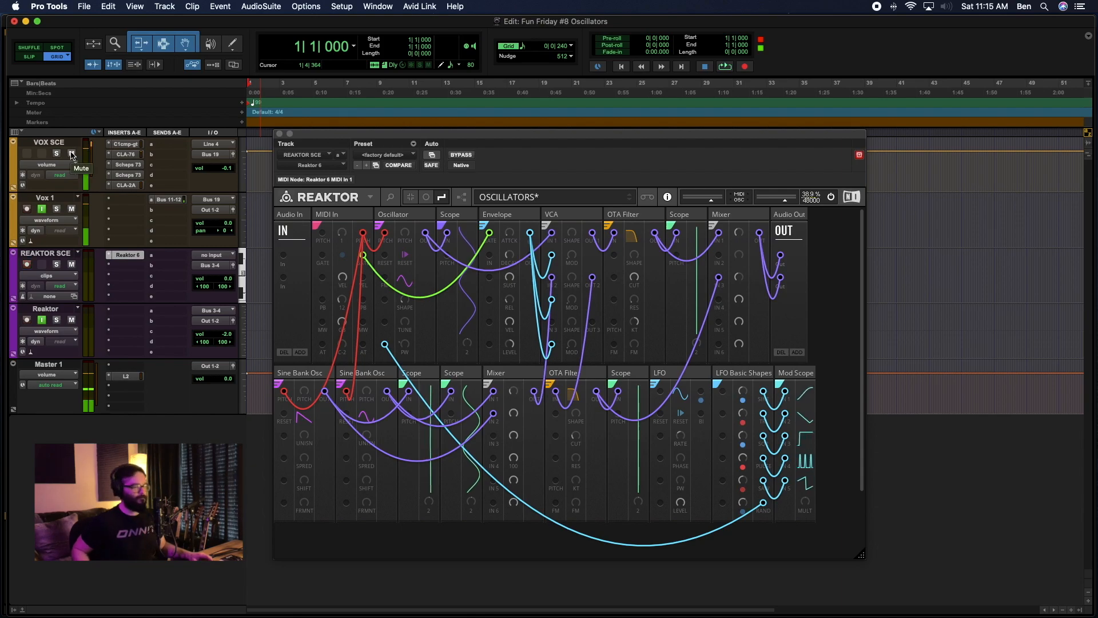
Adjust the first Sine Bank Osc's unison and mute the VOX SCE track
click(305, 436)
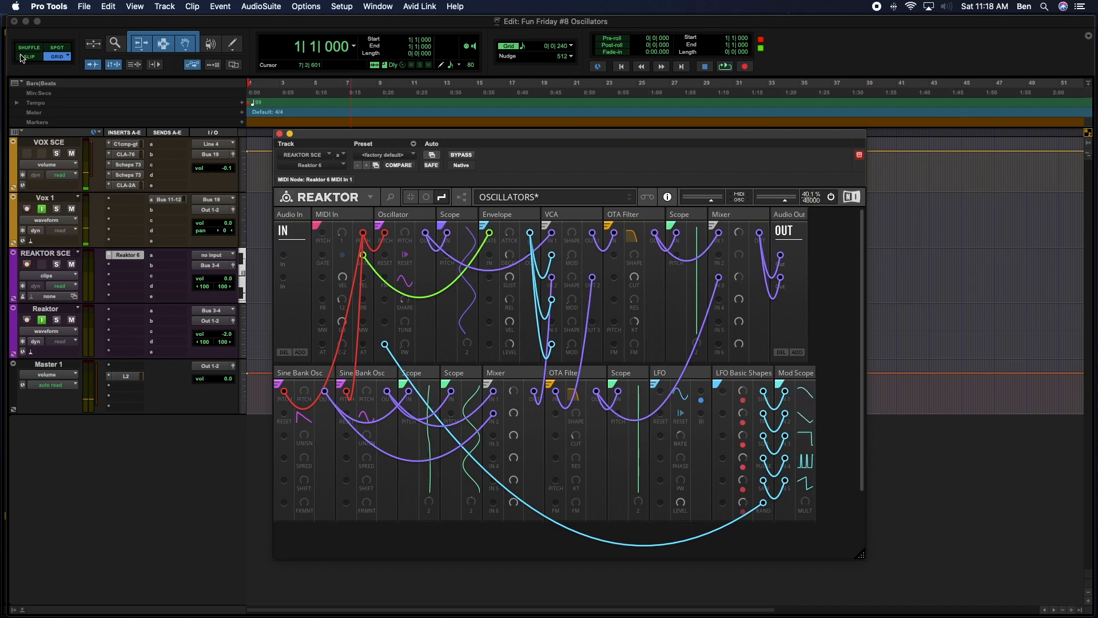
click(71, 153)
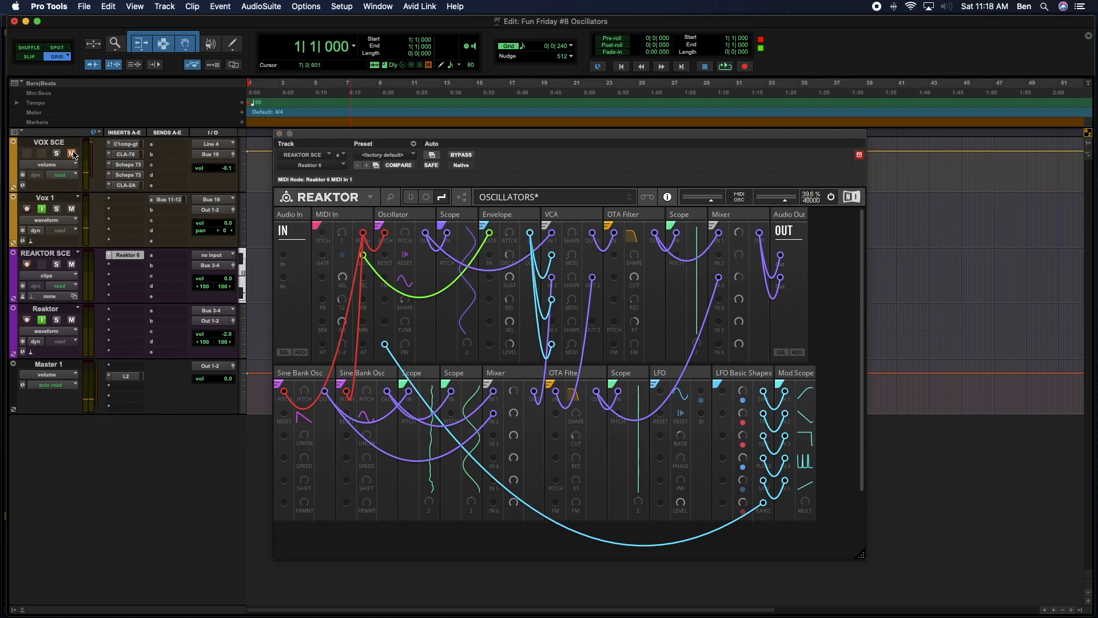